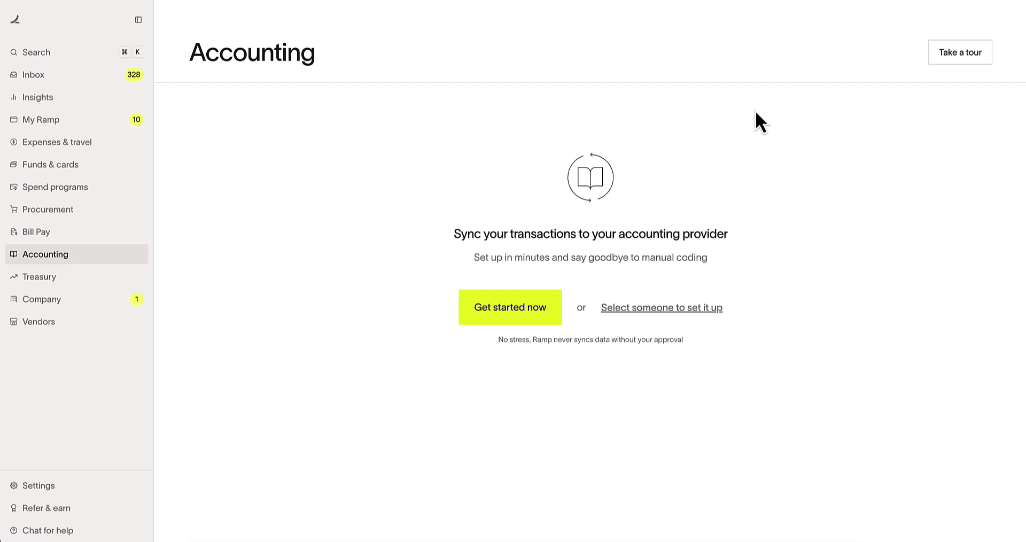
Step: Connect QuickBooks Online as the accounting provider and use the existing Ramp Card liability account to track the Ramp balance
click(516, 316)
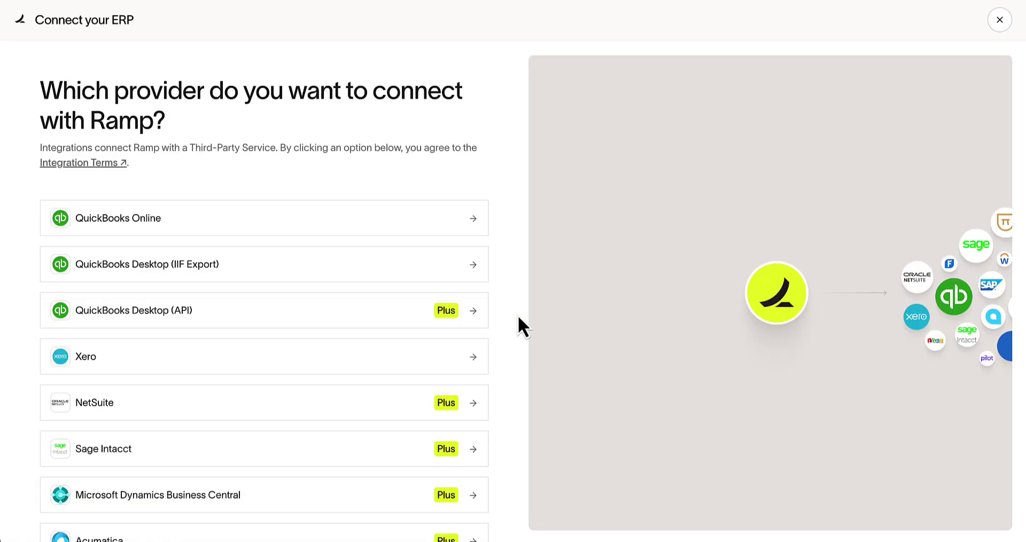
click(439, 227)
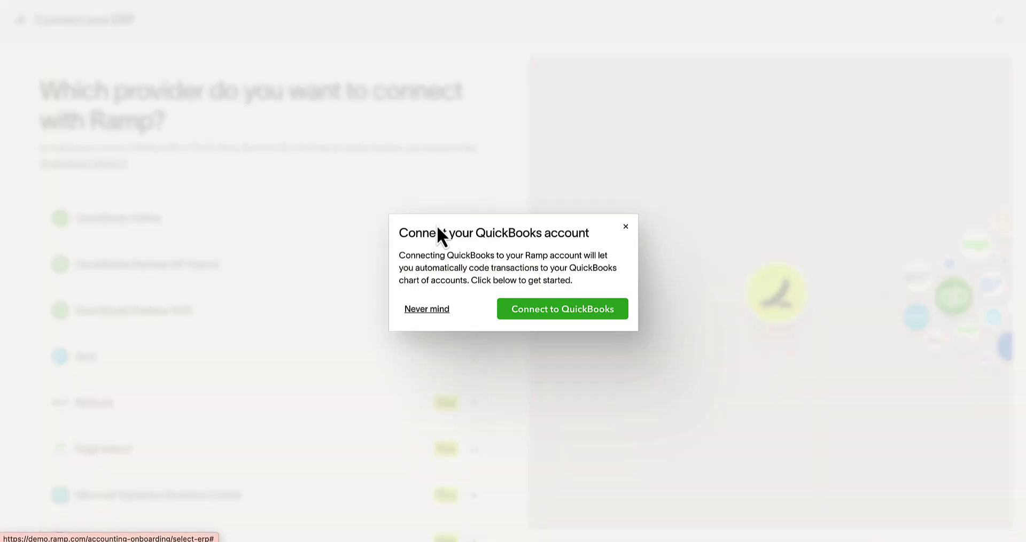
click(582, 315)
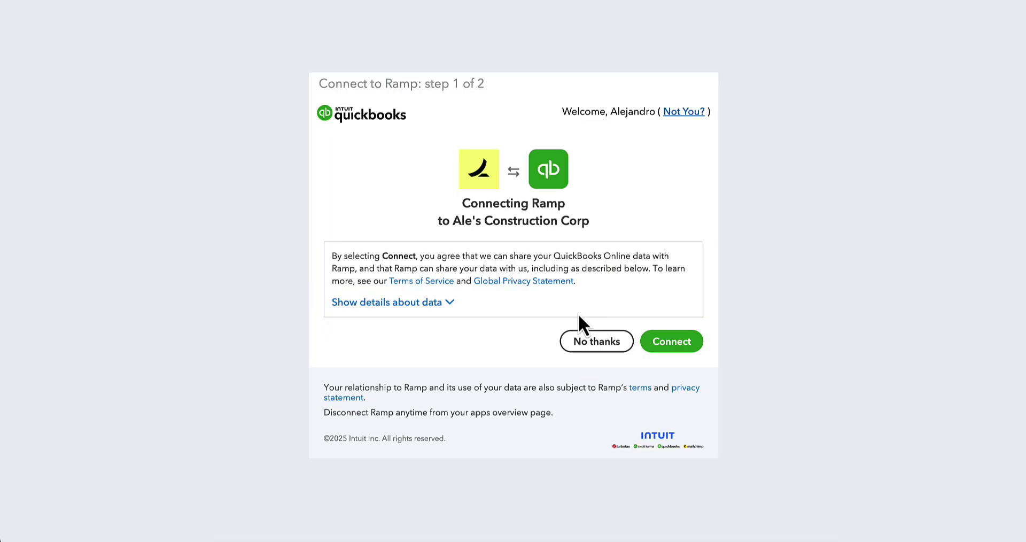
click(684, 350)
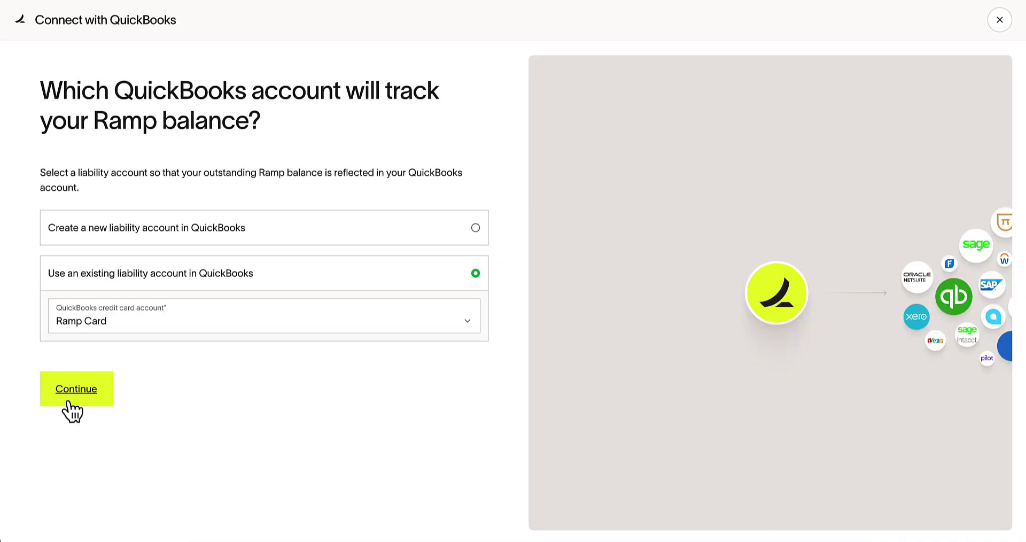
click(68, 402)
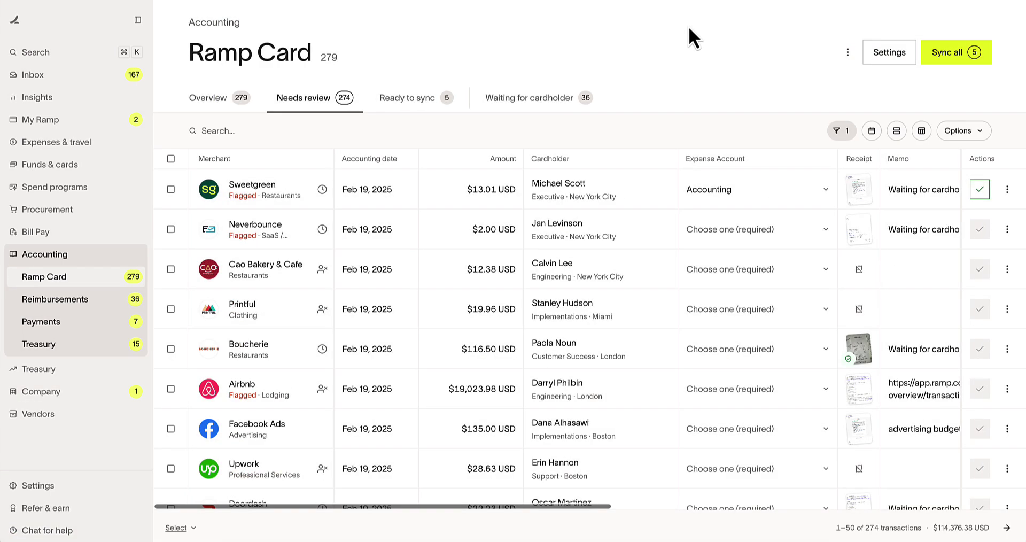
Step: Among the ready-to-sync card transactions, set the Sweetgreen transaction's QuickBooks Department to Marketing
click(429, 103)
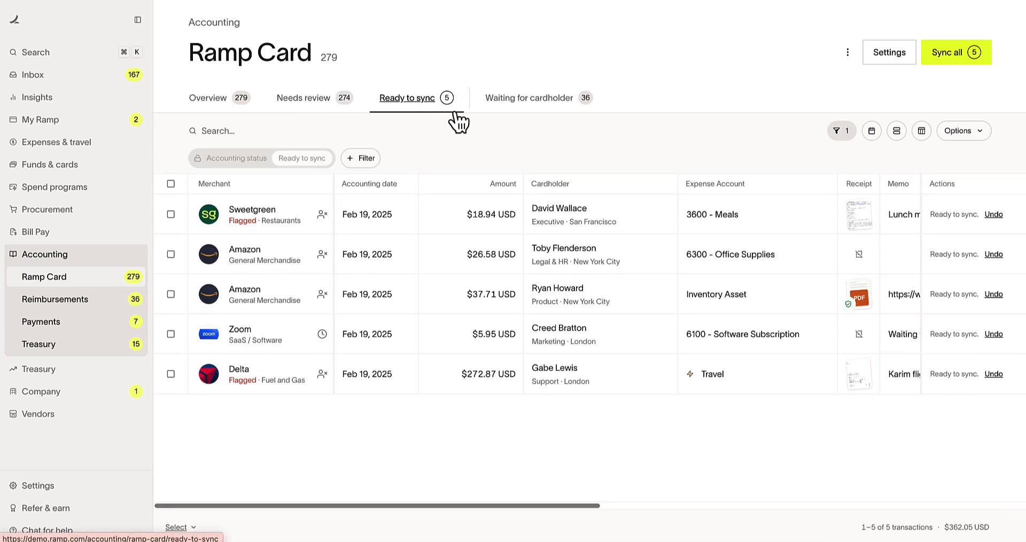
scroll(646, 258, right, 5)
scroll(656, 239, right, 10)
scroll(657, 239, right, 8)
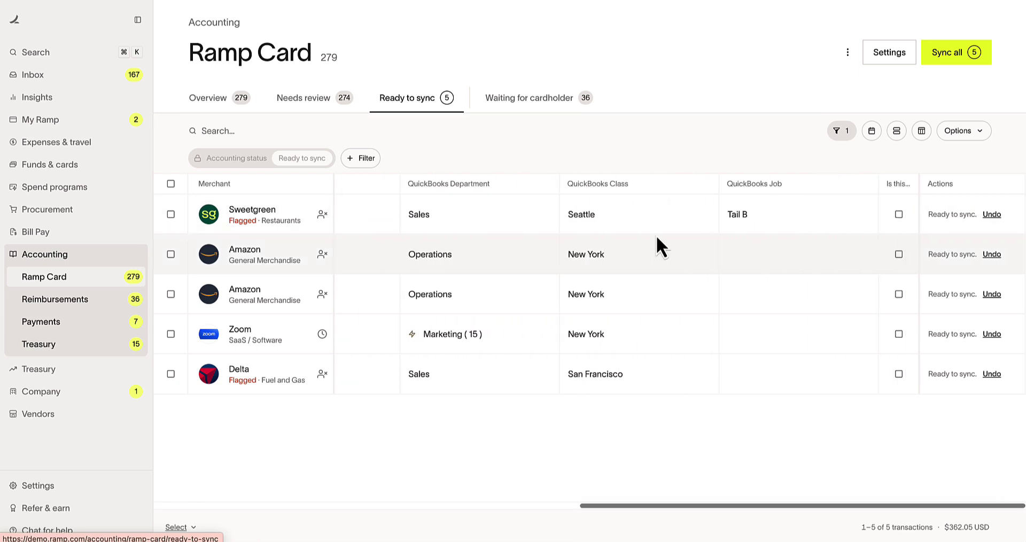
click(544, 214)
click(523, 314)
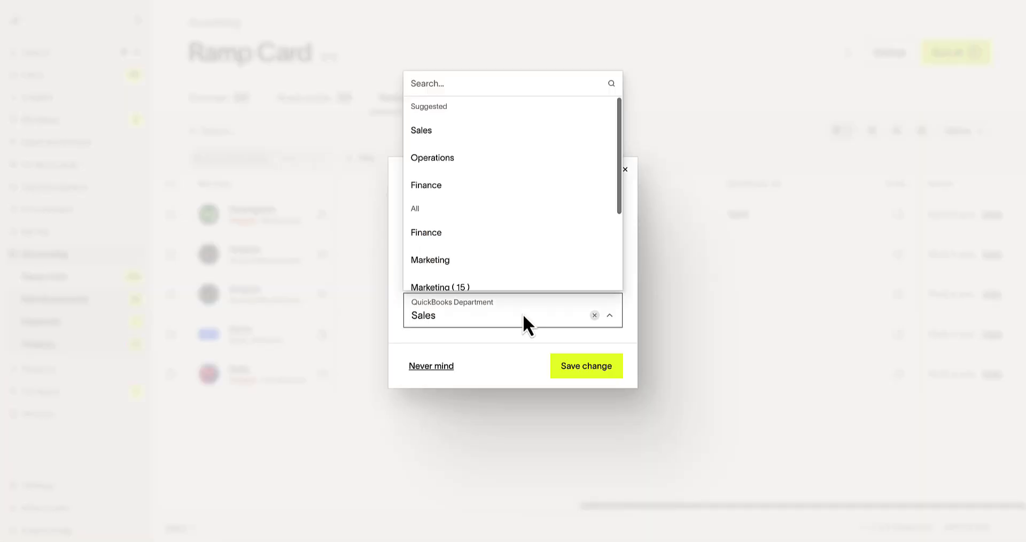
click(492, 266)
click(584, 369)
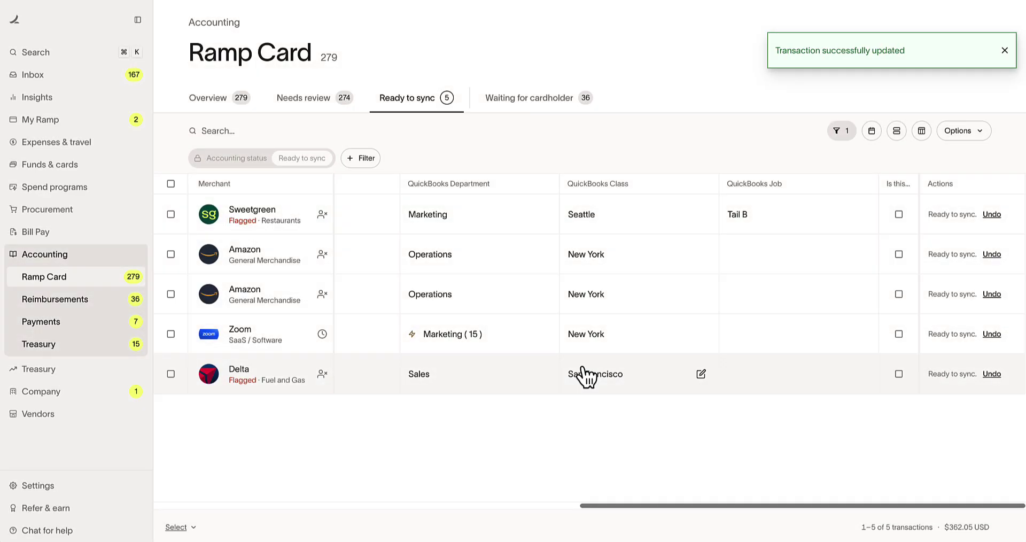
click(1005, 51)
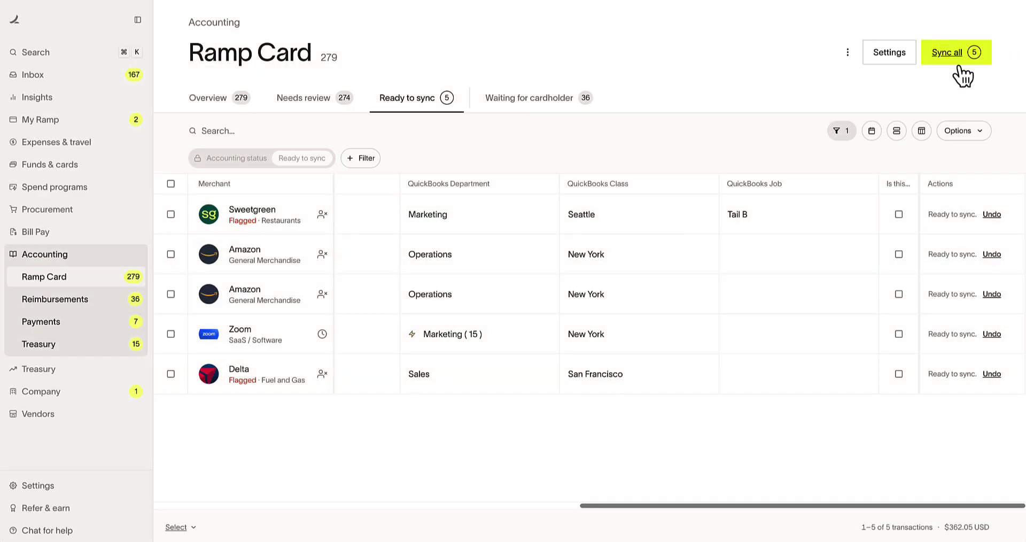
Step: Review the accounting fields in the Ramp Card accounting settings, covering both synced and unused QuickBooks fields
click(888, 53)
click(755, 218)
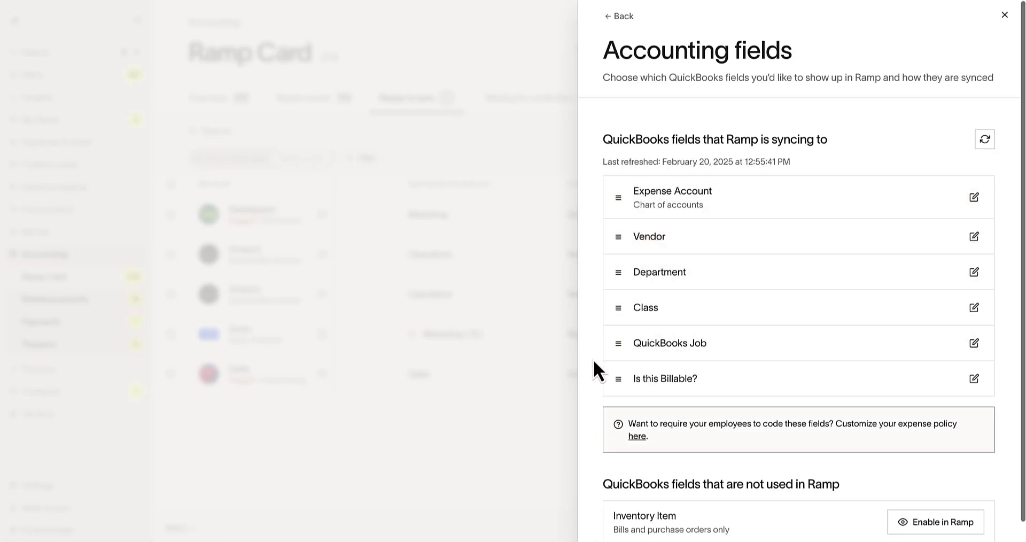
scroll(595, 362, down, 1)
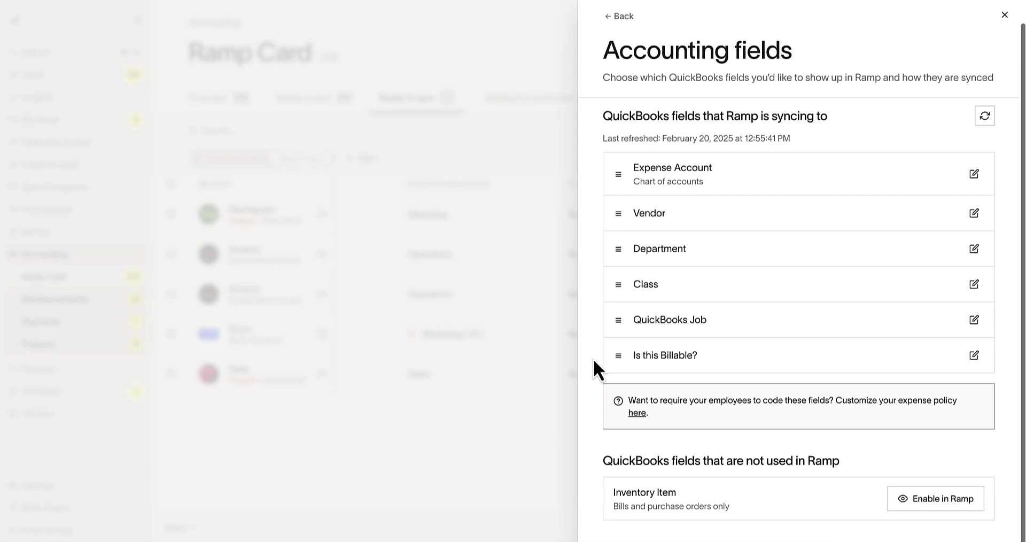
scroll(593, 358, up, 1)
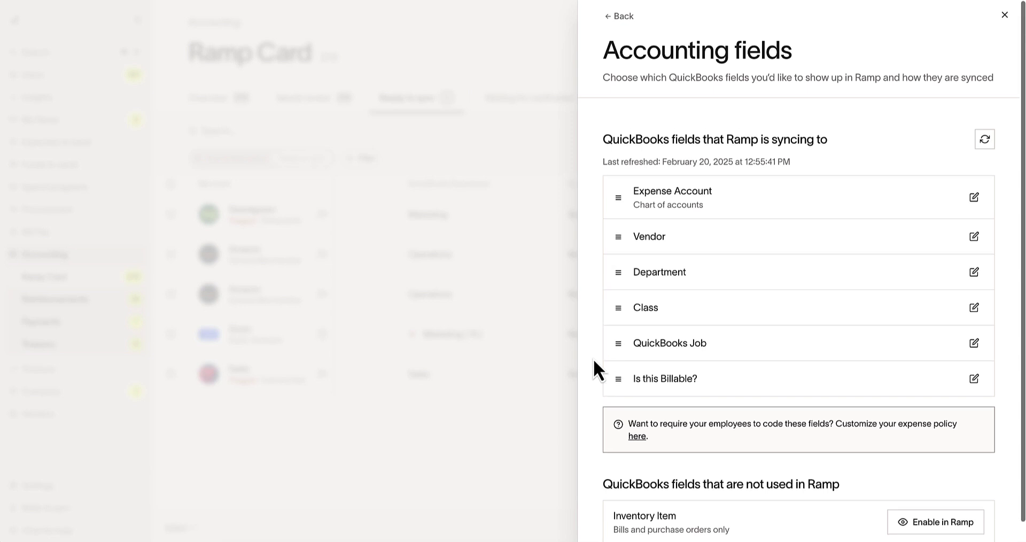
Step: Review the sync settings for card transactions and reimbursements, and close the settings
click(620, 22)
click(651, 331)
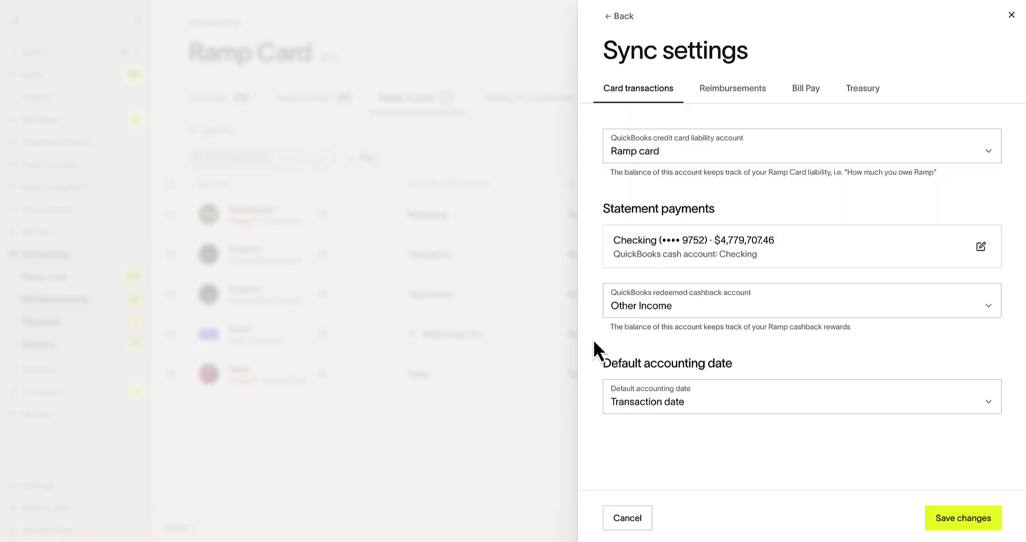
click(735, 91)
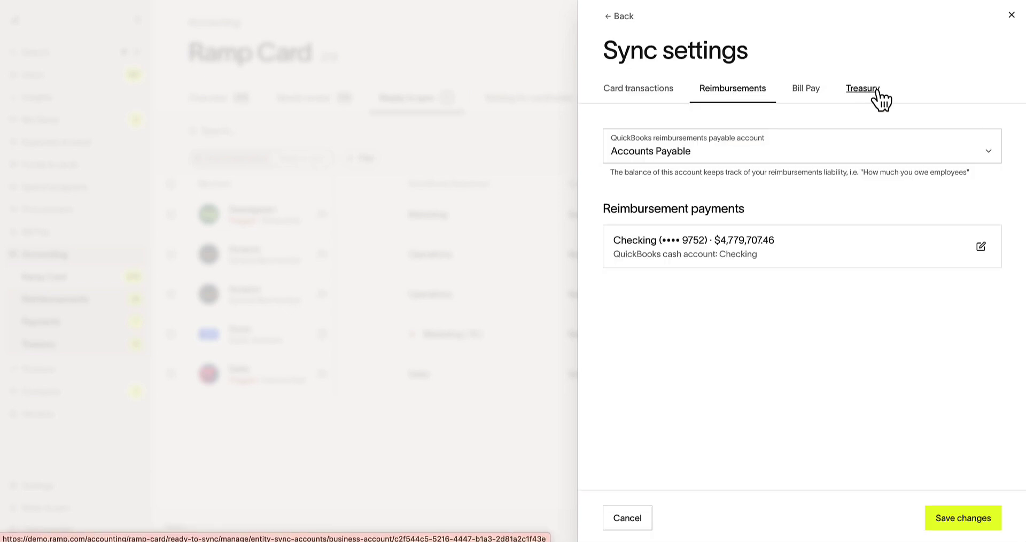
click(482, 440)
Step: Select all ready-to-sync Ramp Card transactions and sync them to QuickBooks
scroll(389, 336, left, 10)
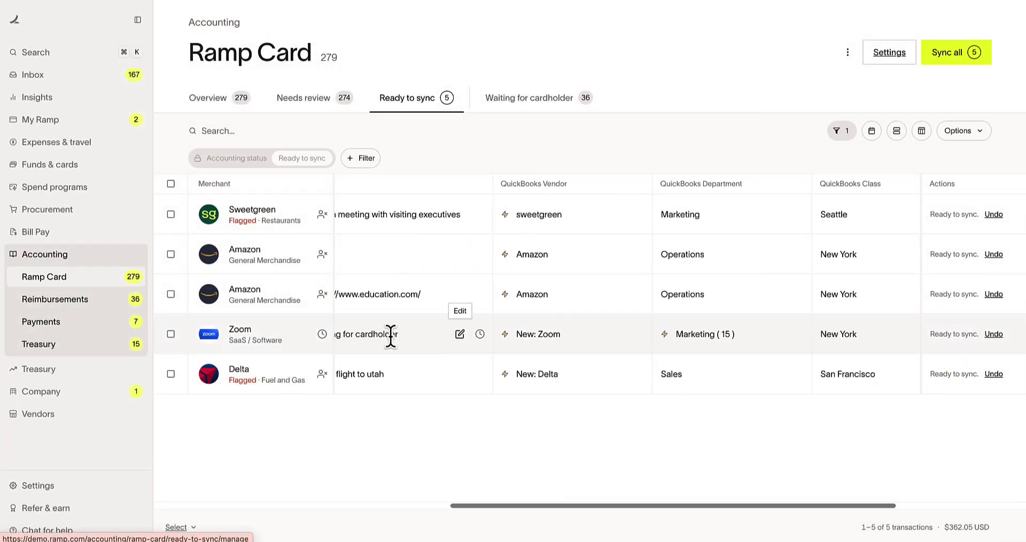
click(171, 184)
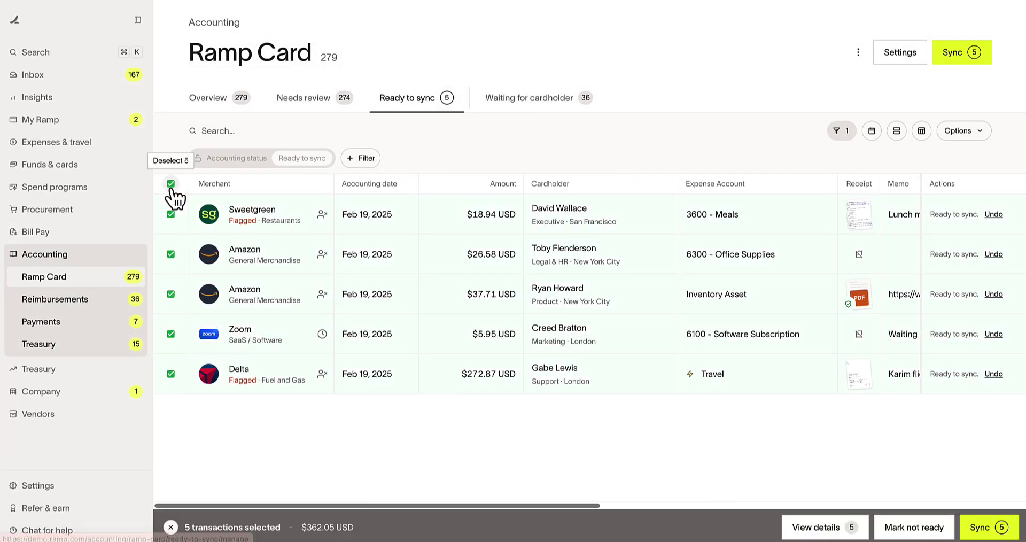
click(995, 528)
click(984, 532)
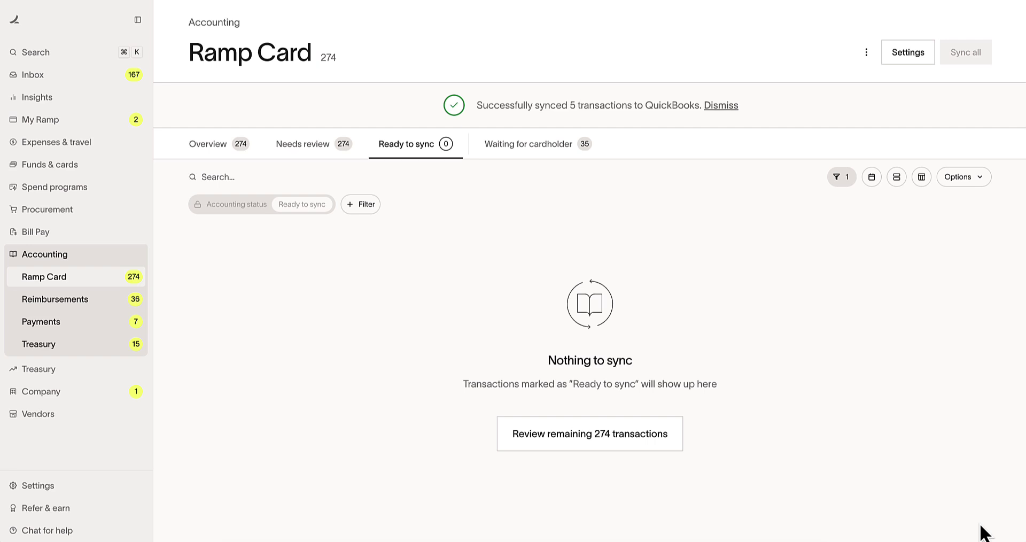
Step: Sync the ready Ramp Restaurant reimbursement to QuickBooks and close the autofill pane on its QuickBooks bill
click(85, 305)
click(323, 109)
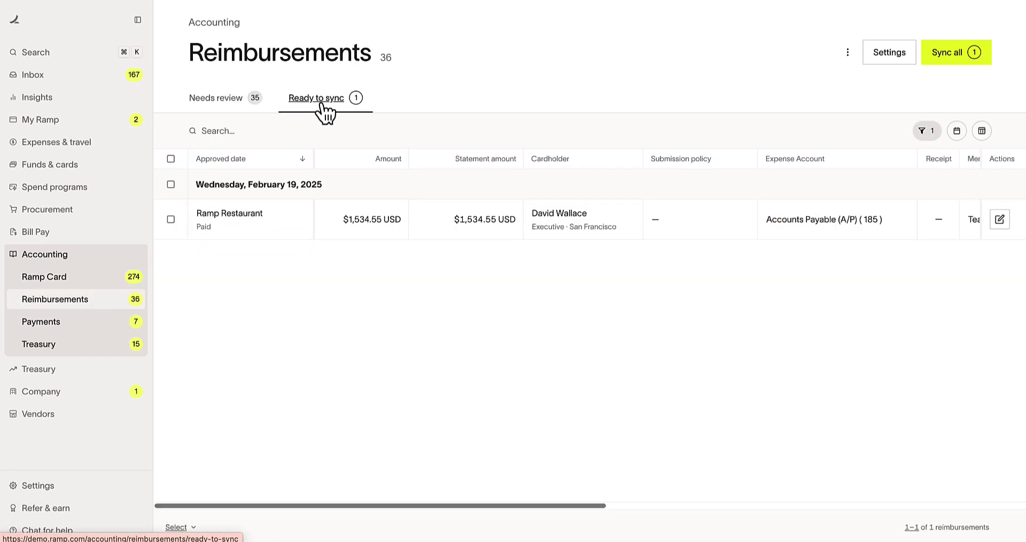
click(171, 219)
scroll(641, 229, right, 3)
scroll(641, 230, left, 5)
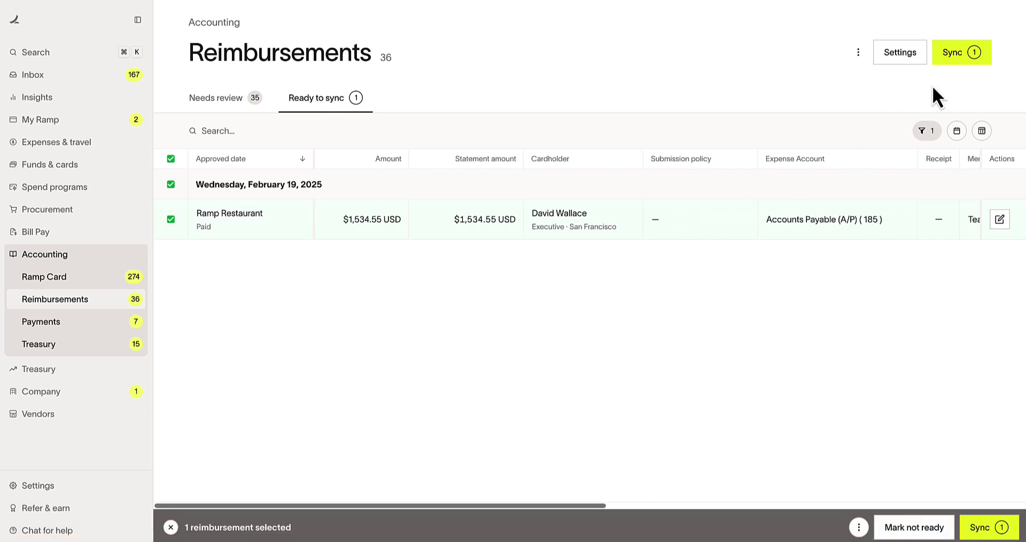
click(959, 59)
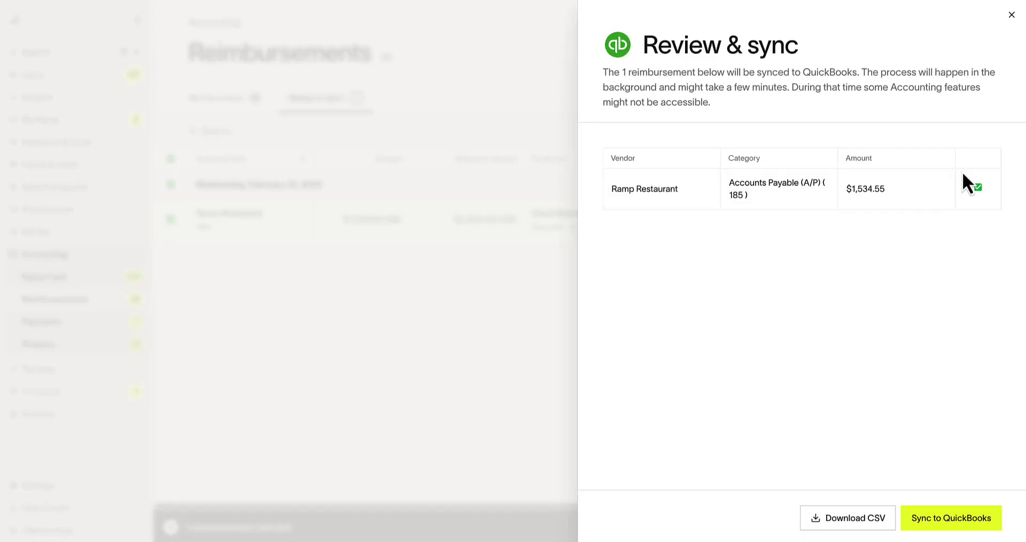
click(932, 525)
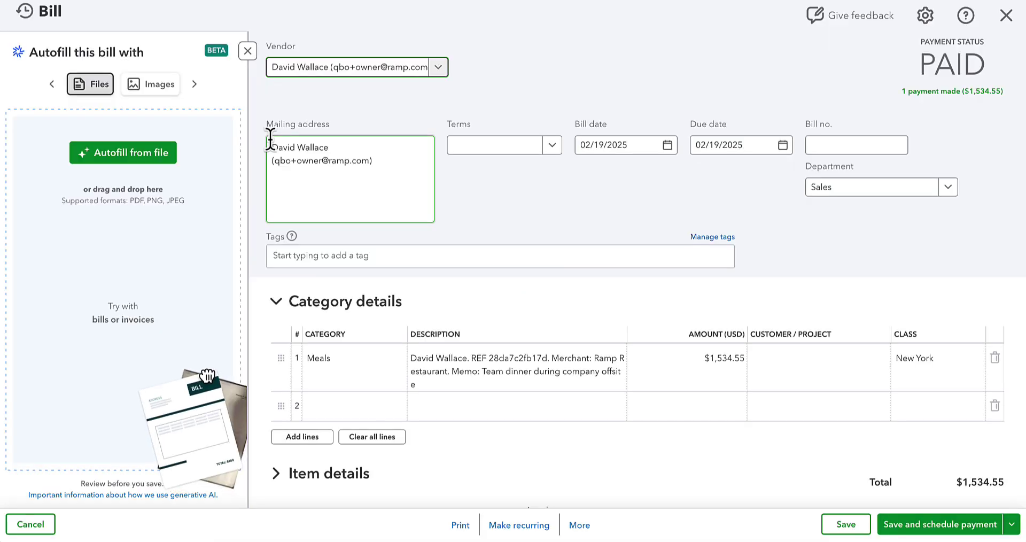
click(247, 49)
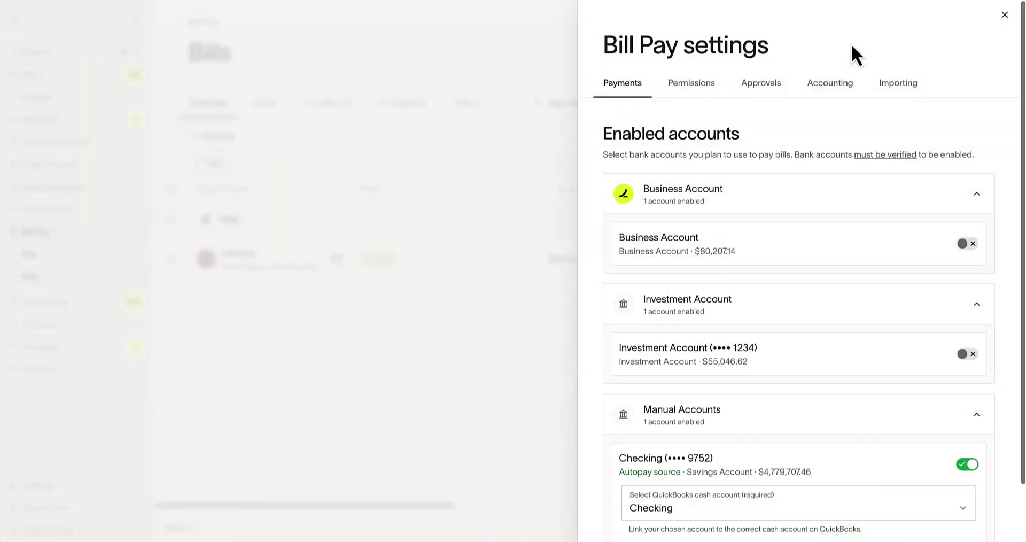
Step: Enable importing bills from QuickBooks in the Bill Pay settings
click(889, 90)
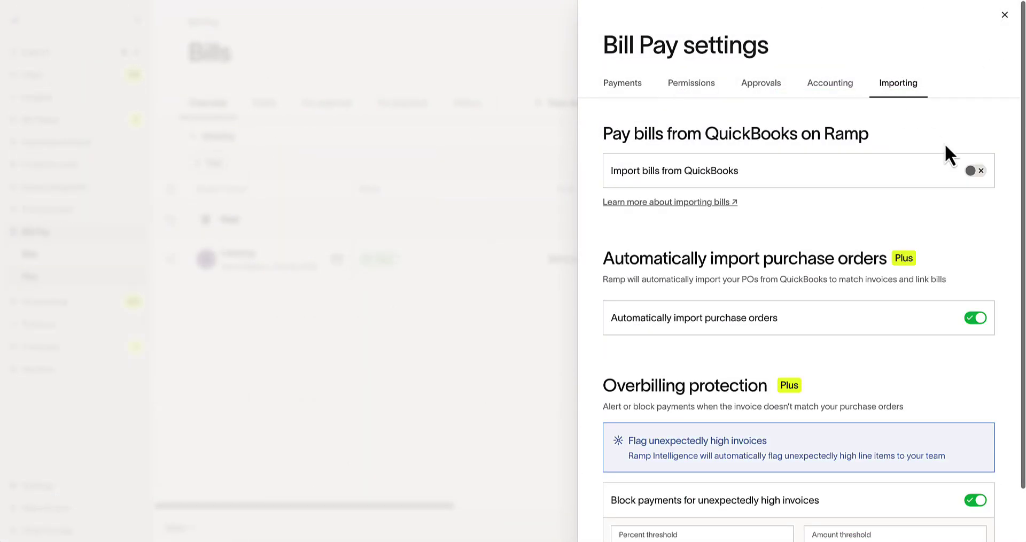
click(972, 170)
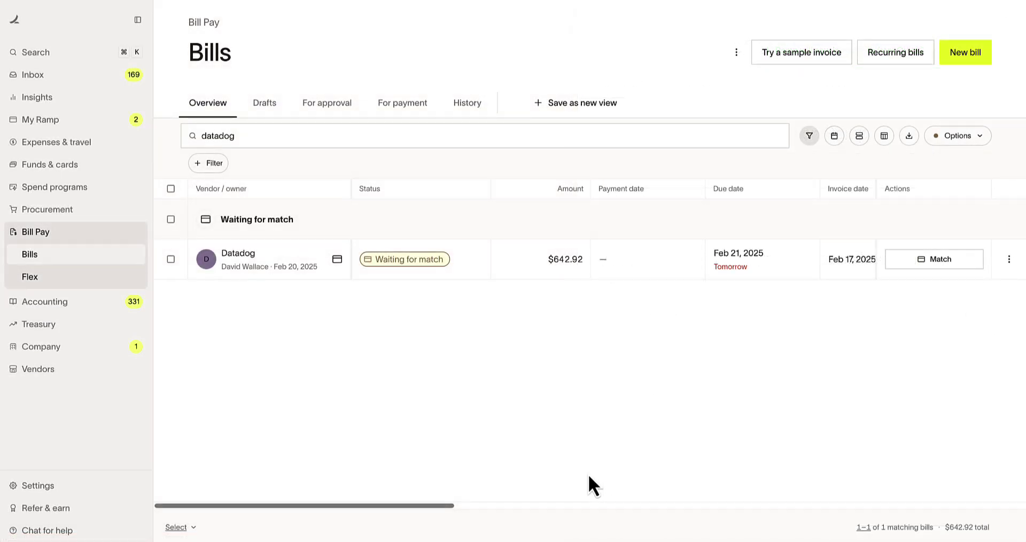
Step: Match the Datadog bill to the $642.92 Datadog card transaction and mark it as paid
click(939, 270)
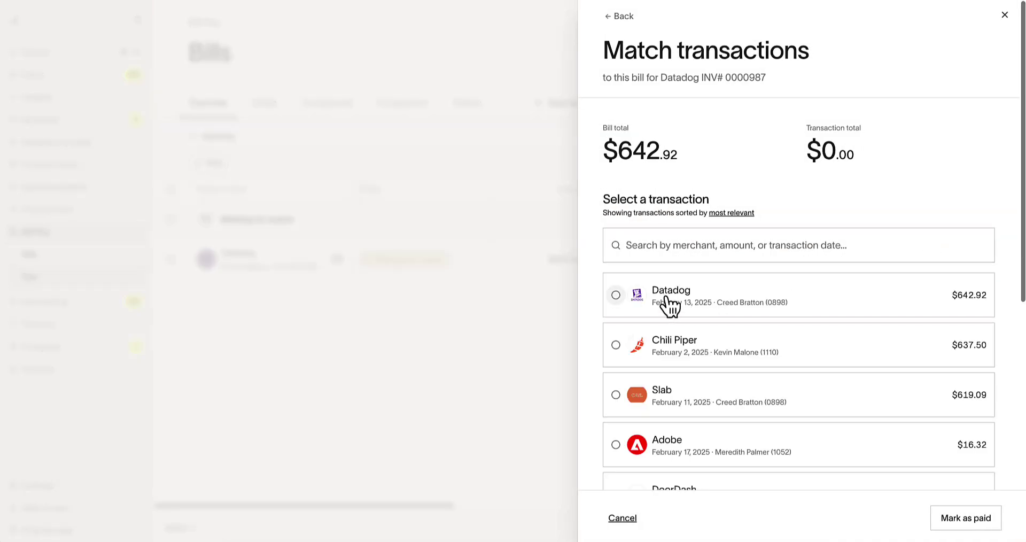
click(617, 295)
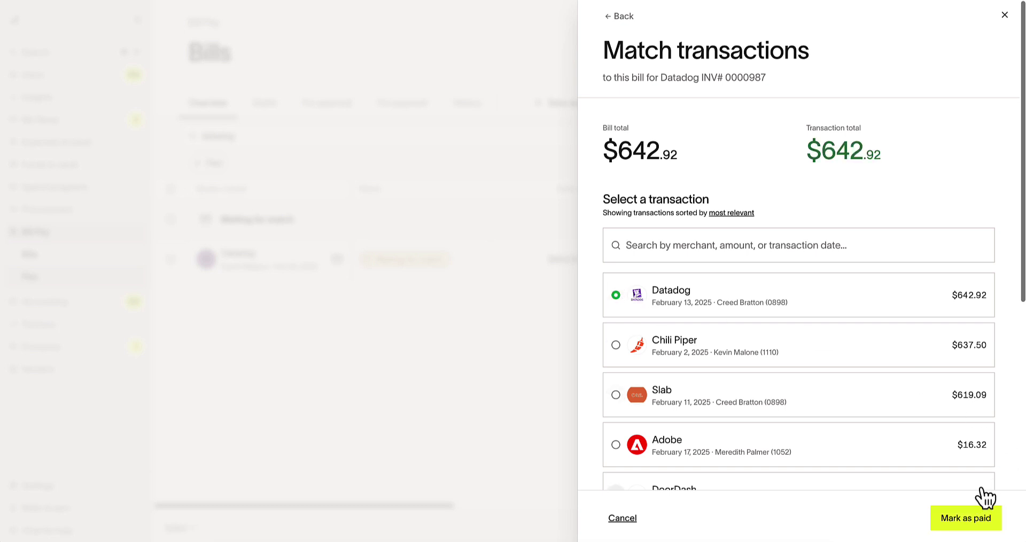
click(958, 517)
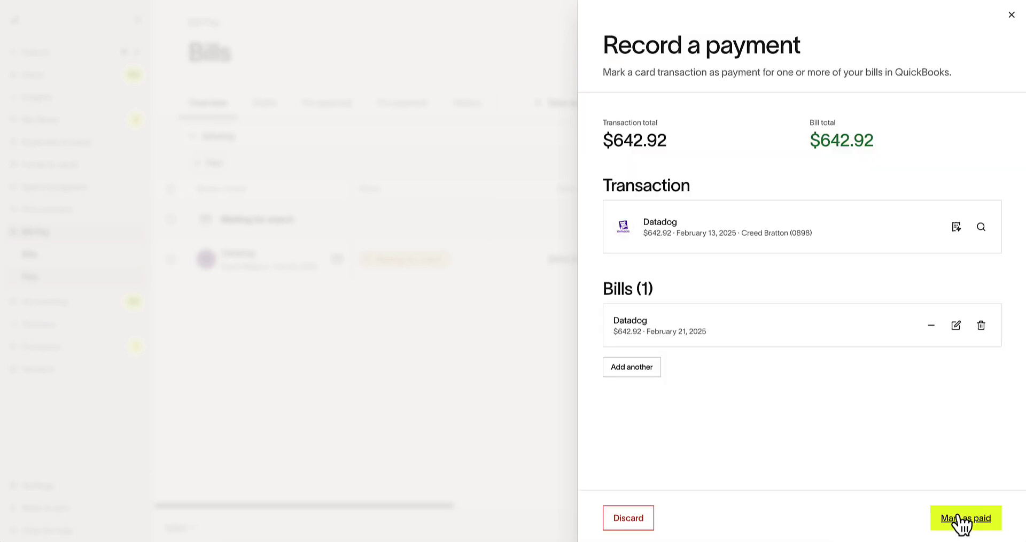
click(960, 519)
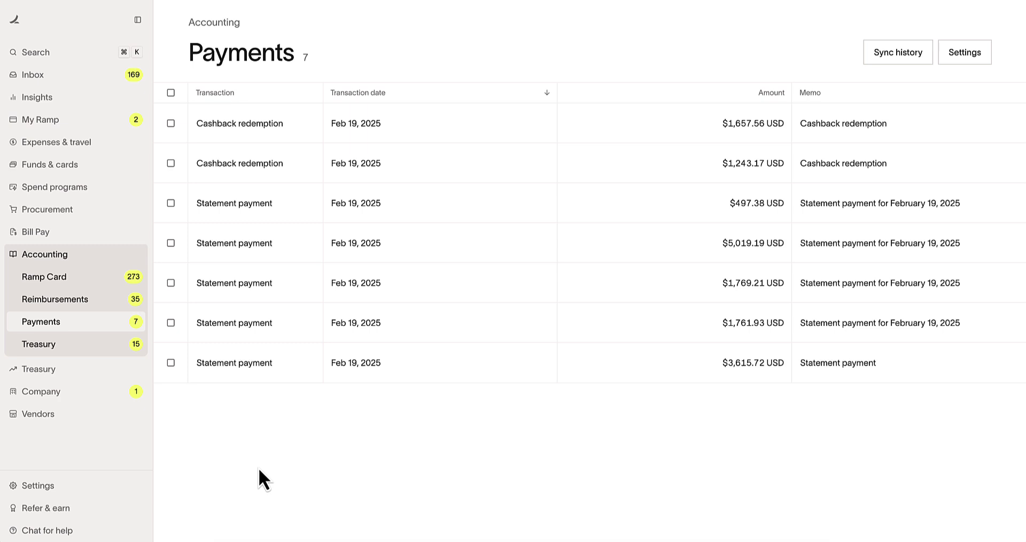
Step: Select the $1,243.17 cashback redemption and the $497.38 statement payment in the accounting payments list
click(170, 164)
click(172, 208)
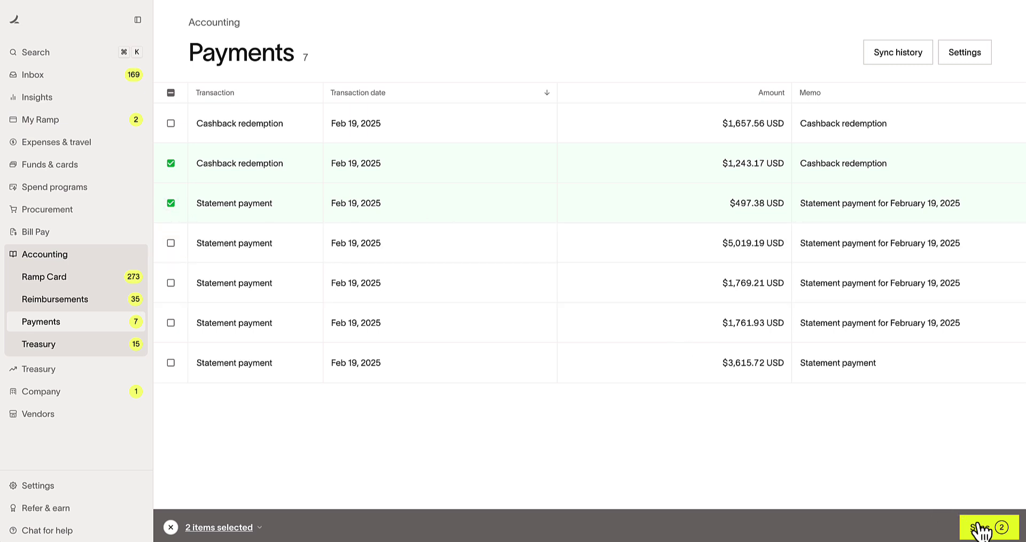